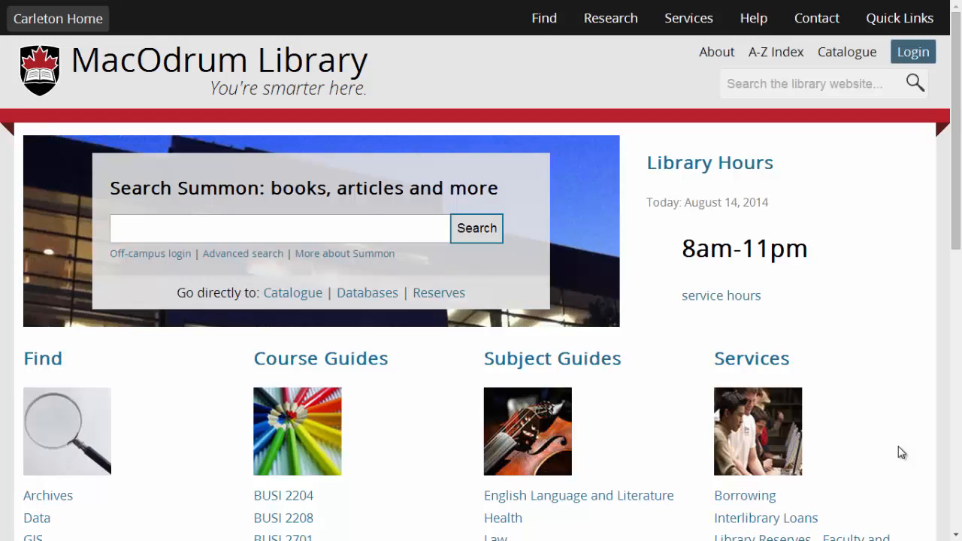
Open Factiva from the library's list of databases starting with F, proceeding past the site security warning
{"action": "left_click", "coordinate": [389, 295]}
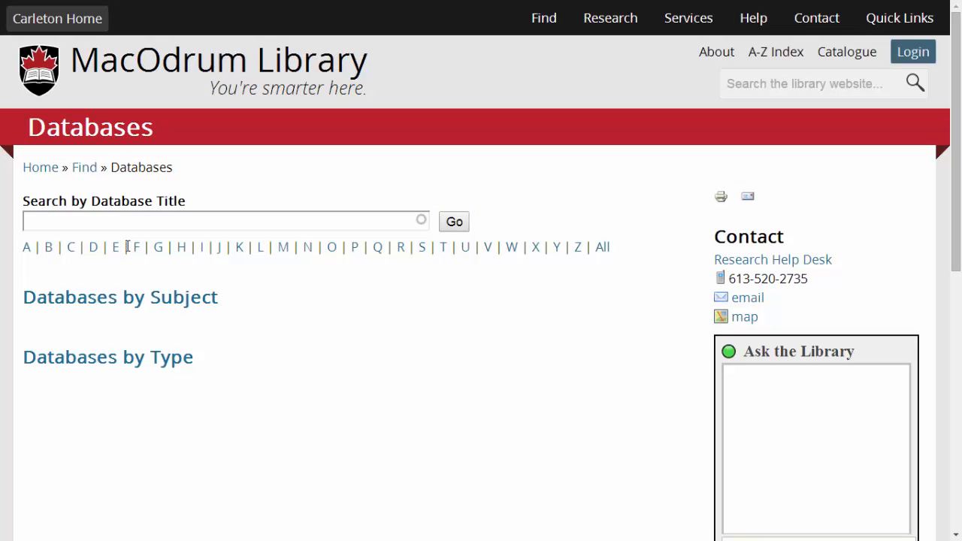
{"action": "left_click", "coordinate": [137, 249]}
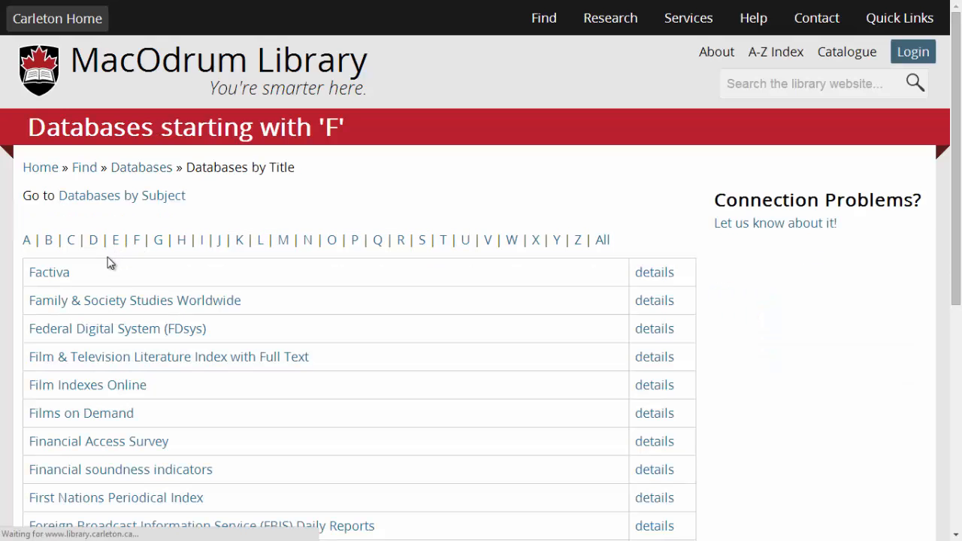
{"action": "left_click", "coordinate": [57, 271]}
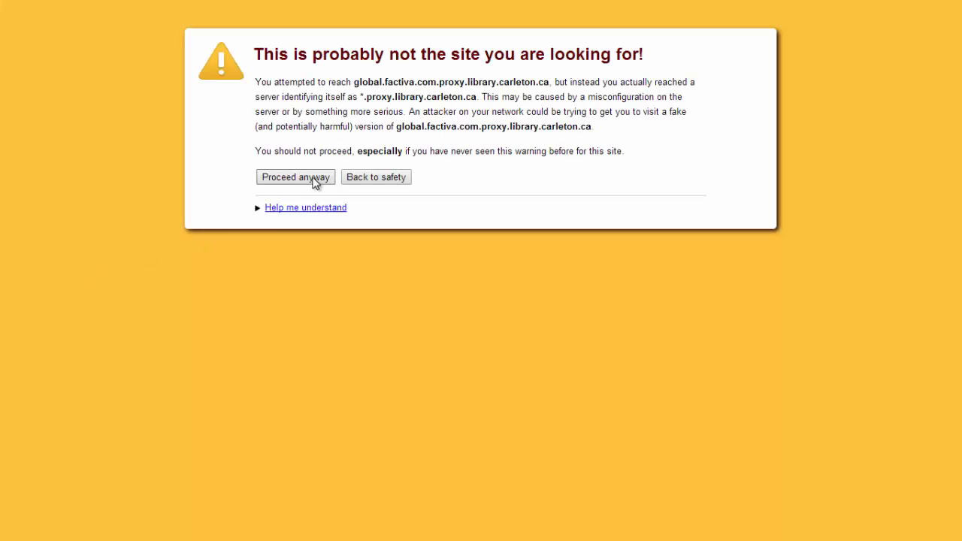
{"action": "left_click", "coordinate": [314, 182]}
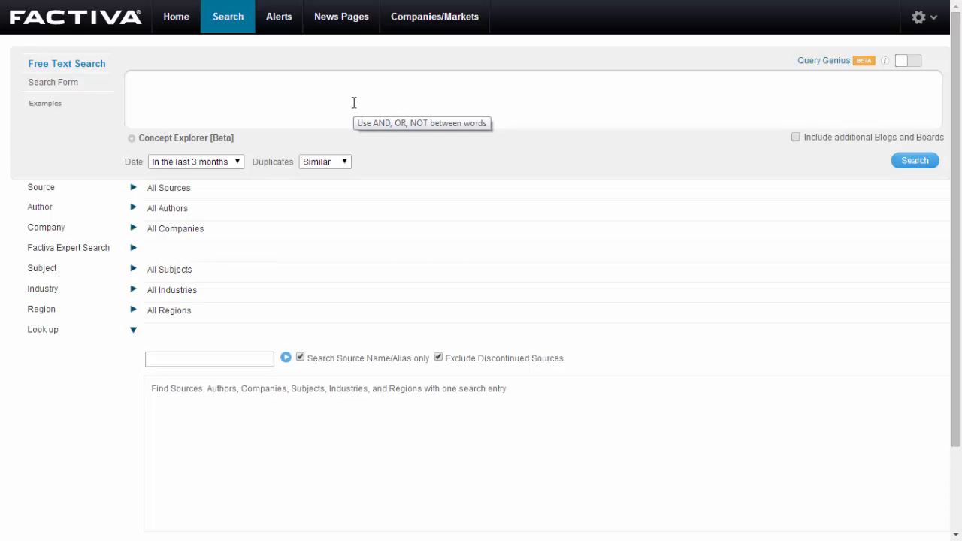
Switch the search date to a custom date range and set its start to 01/01/2003
{"action": "left_click", "coordinate": [238, 164]}
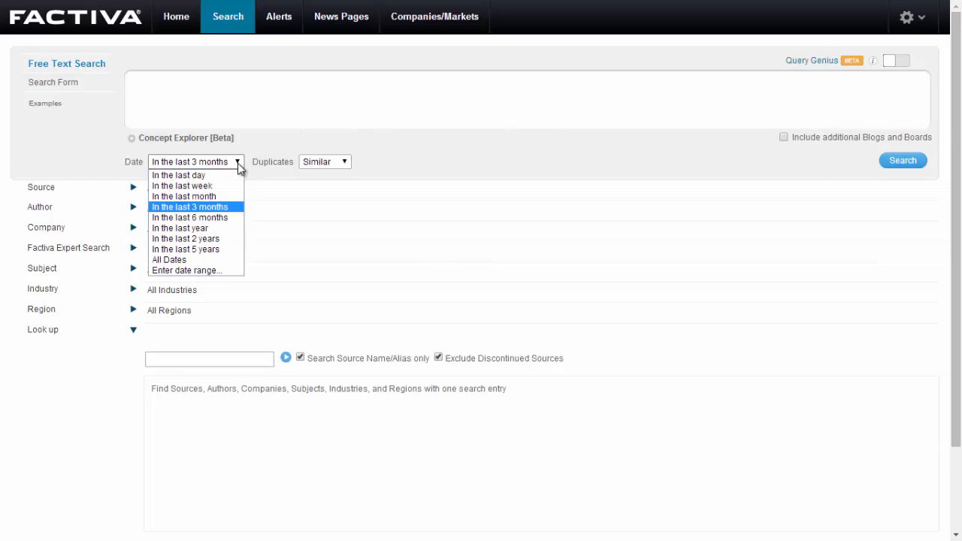
{"action": "left_click", "coordinate": [220, 271]}
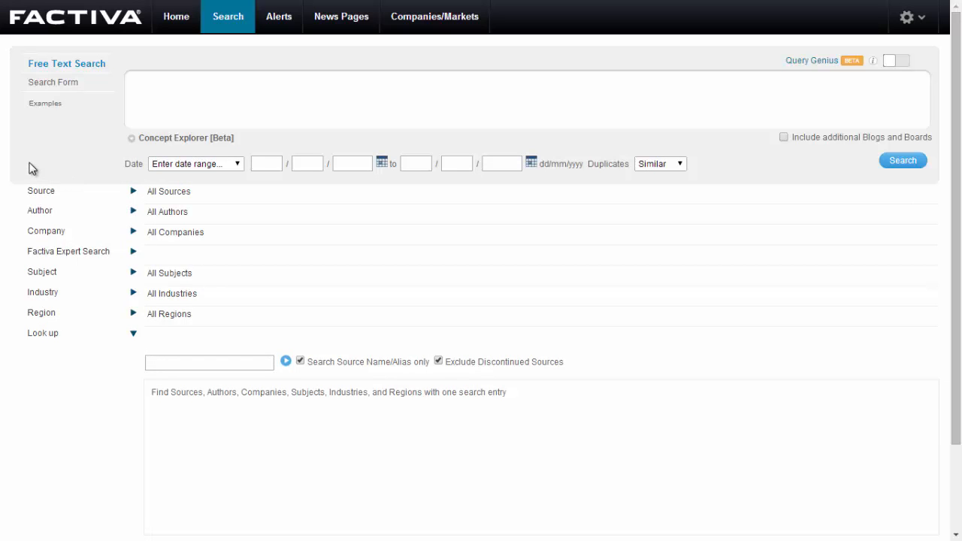
{"action": "left_click", "coordinate": [266, 163]}
{"action": "type", "text": "01"}
{"action": "key", "text": "Tab"}
{"action": "type", "text": "01"}
{"action": "key", "text": "Tab"}
{"action": "type", "text": "2003"}
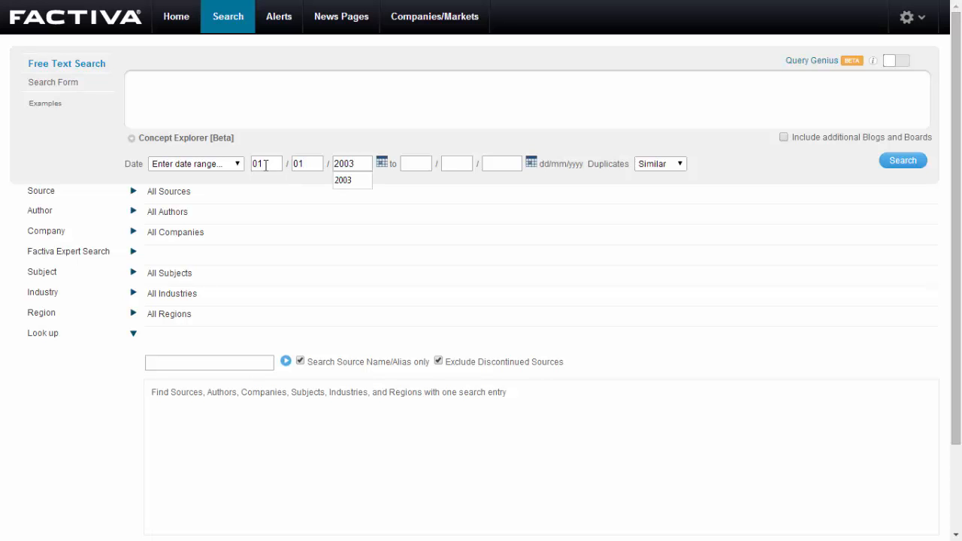
{"action": "key", "text": "Tab"}
Set the end of the date range to 31/12/2014 and set Duplicates to Off
{"action": "type", "text": "31"}
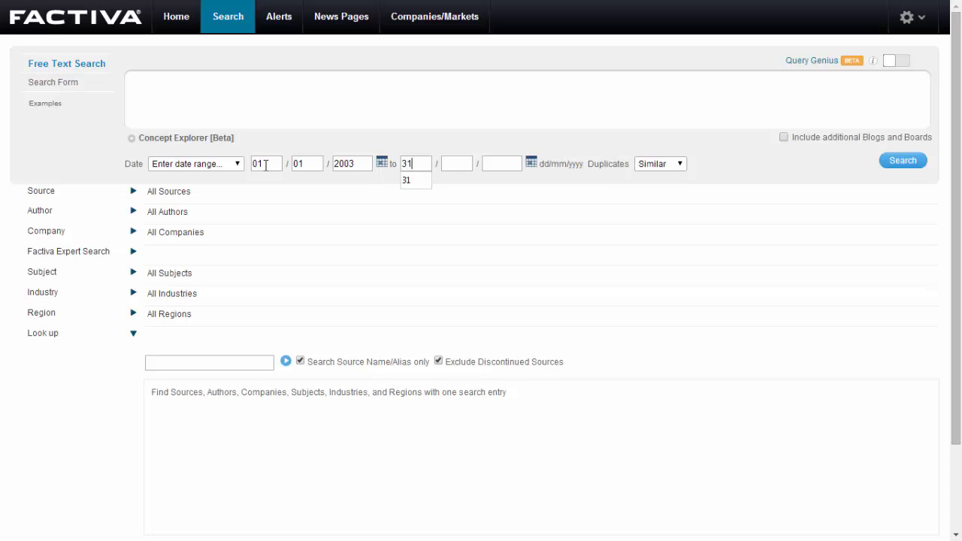
{"action": "key", "text": "Tab"}
{"action": "type", "text": "12"}
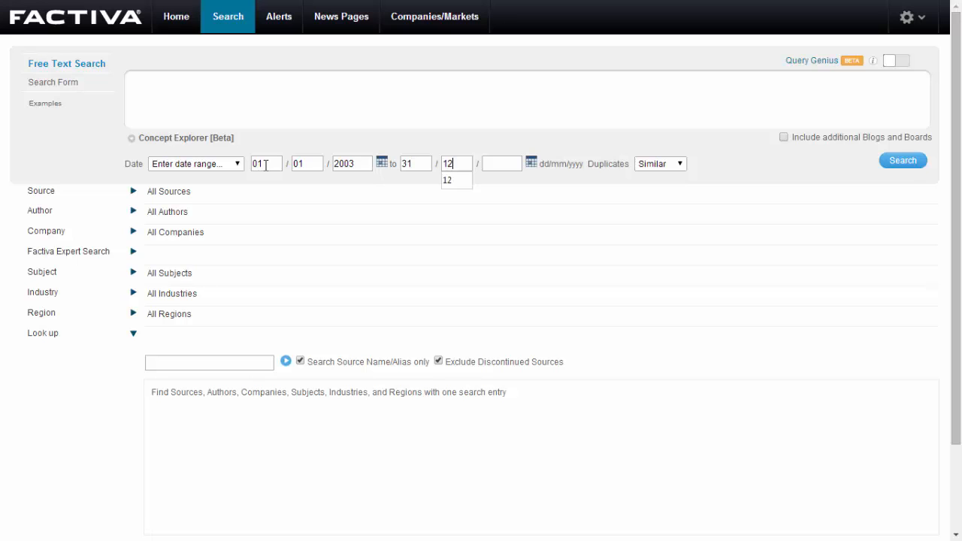
{"action": "key", "text": "Tab"}
{"action": "type", "text": "2014"}
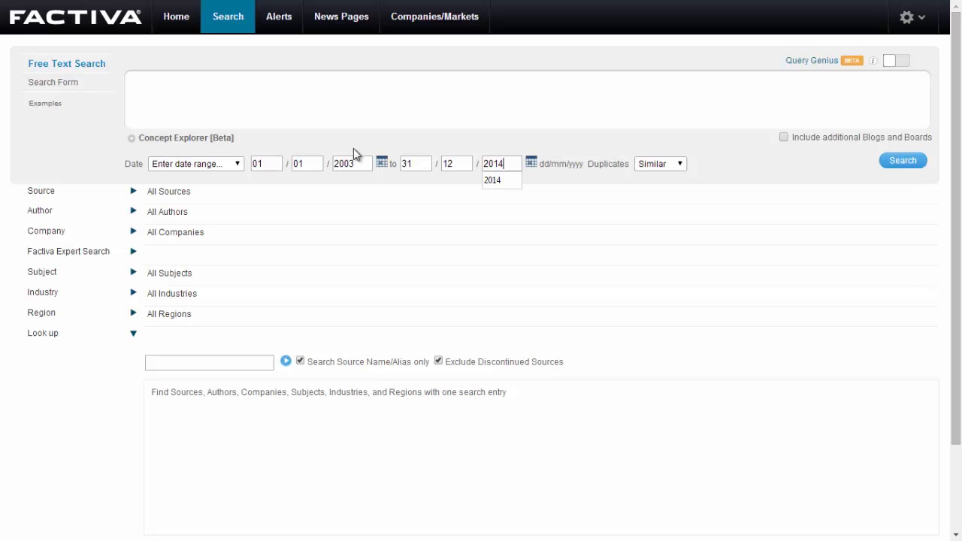
{"action": "left_click", "coordinate": [678, 167]}
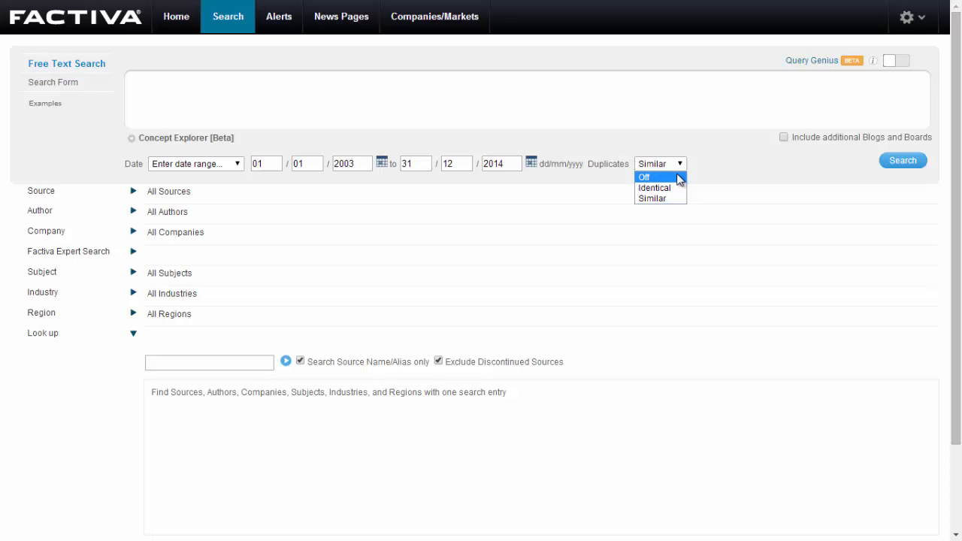
{"action": "left_click", "coordinate": [678, 178]}
Look up "national post" among the sources and check the first issue date of National Post (Canada), then clear the lookup text
{"action": "left_click", "coordinate": [133, 194]}
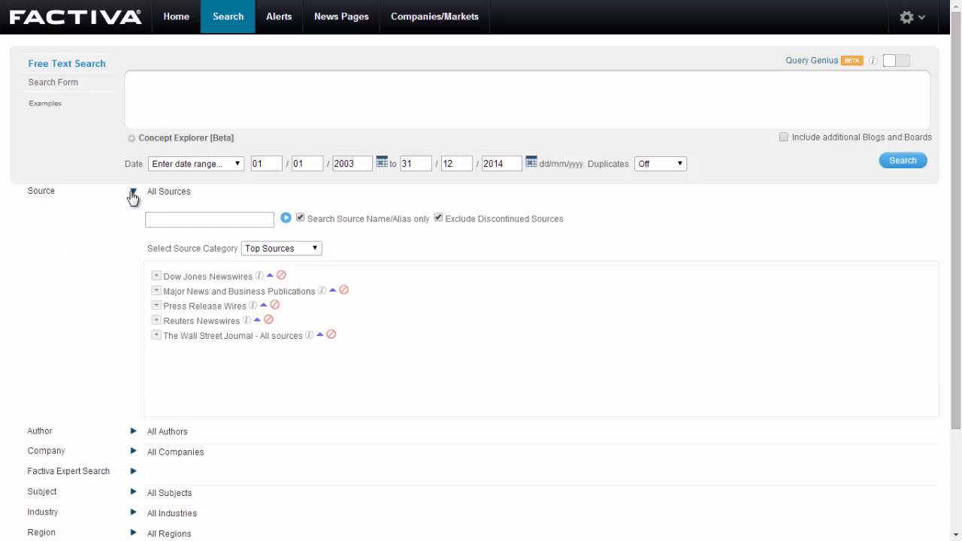
{"action": "left_click", "coordinate": [217, 214]}
{"action": "type", "text": "national post"}
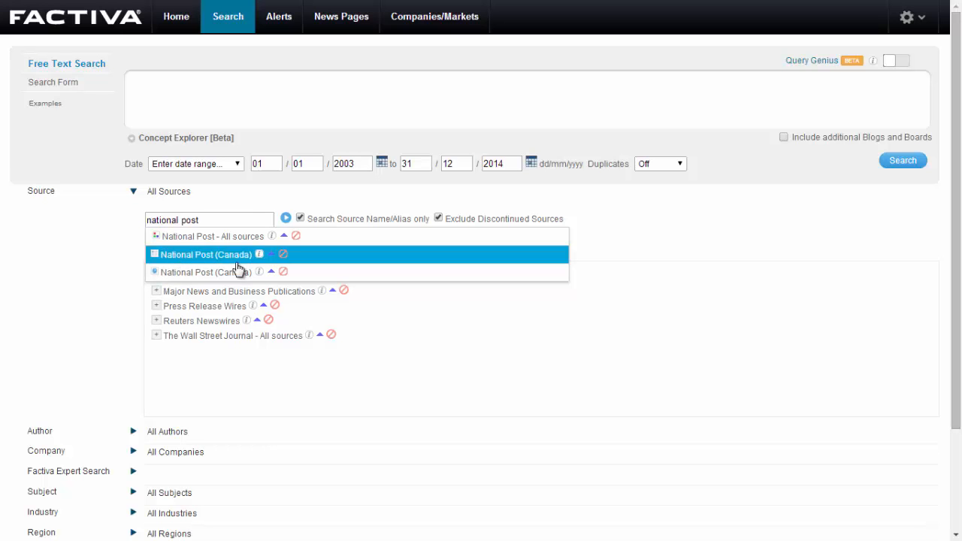
{"action": "mouse_move", "coordinate": [261, 259]}
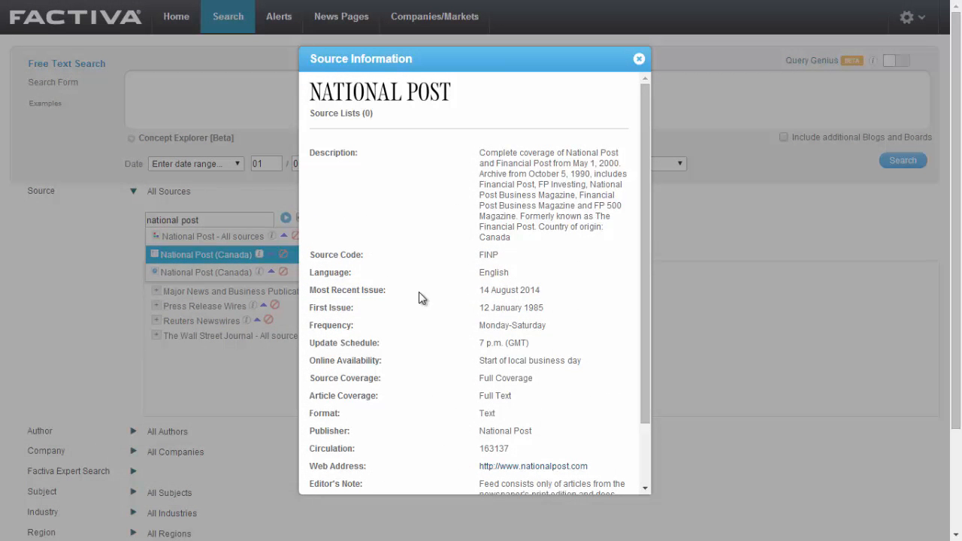
{"action": "left_click_drag", "start_coordinate": [546, 308], "coordinate": [479, 309]}
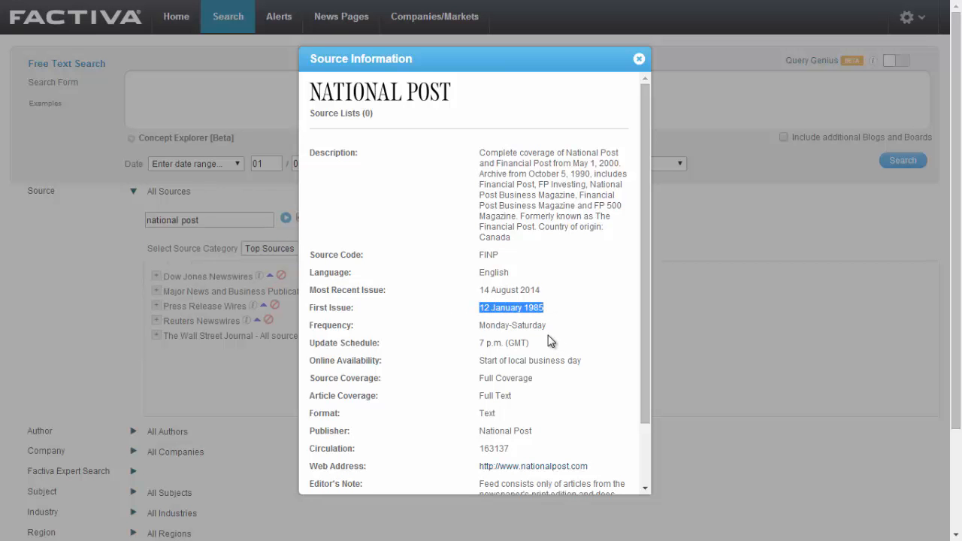
{"action": "left_click", "coordinate": [639, 59]}
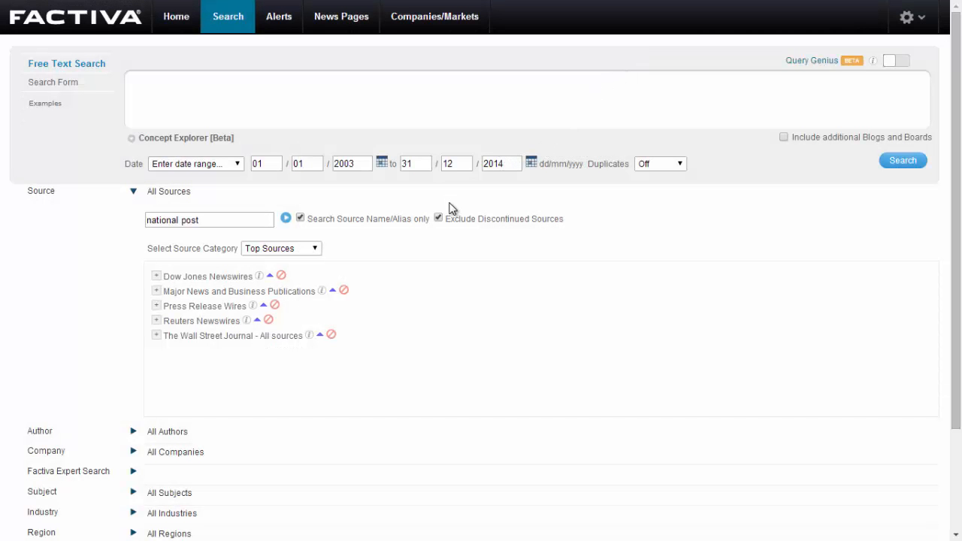
{"action": "left_click_drag", "start_coordinate": [229, 220], "coordinate": [126, 216]}
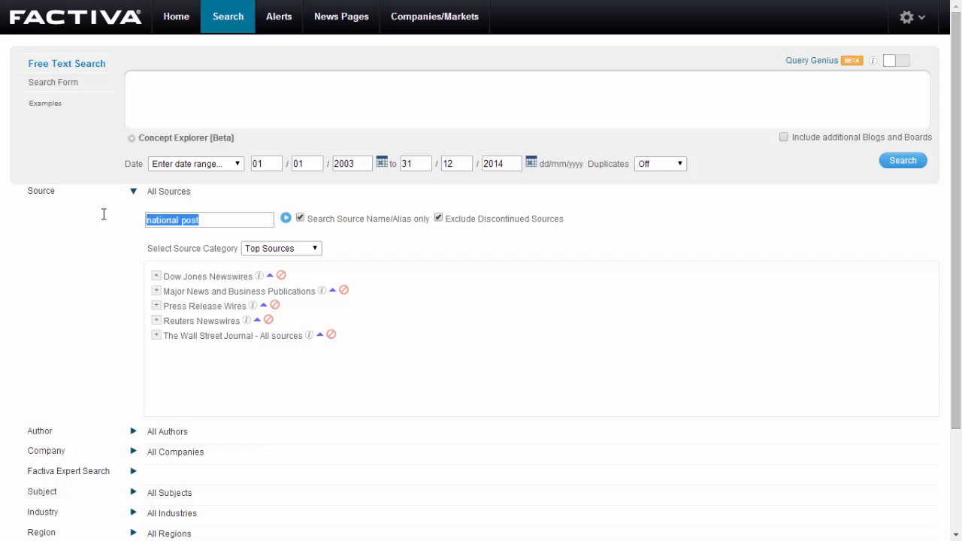
{"action": "key", "text": "Delete"}
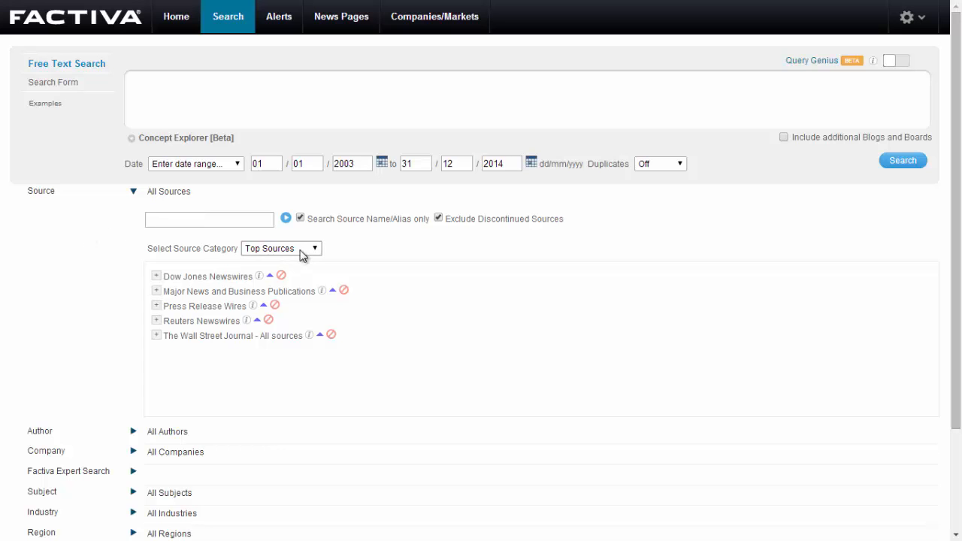
Browse the sources by type and add Newspapers: Canada from the Newspapers: All group as the search source
{"action": "left_click", "coordinate": [300, 249]}
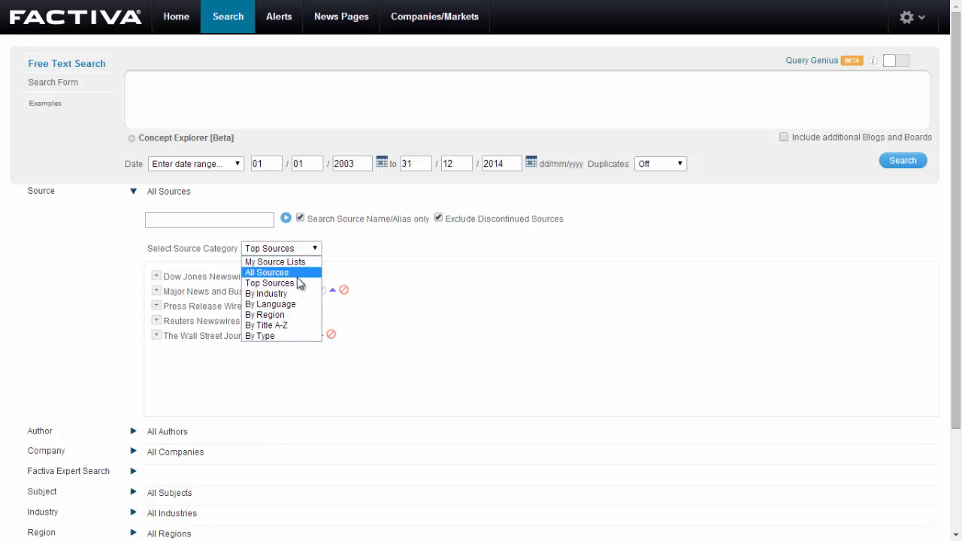
{"action": "left_click", "coordinate": [279, 337]}
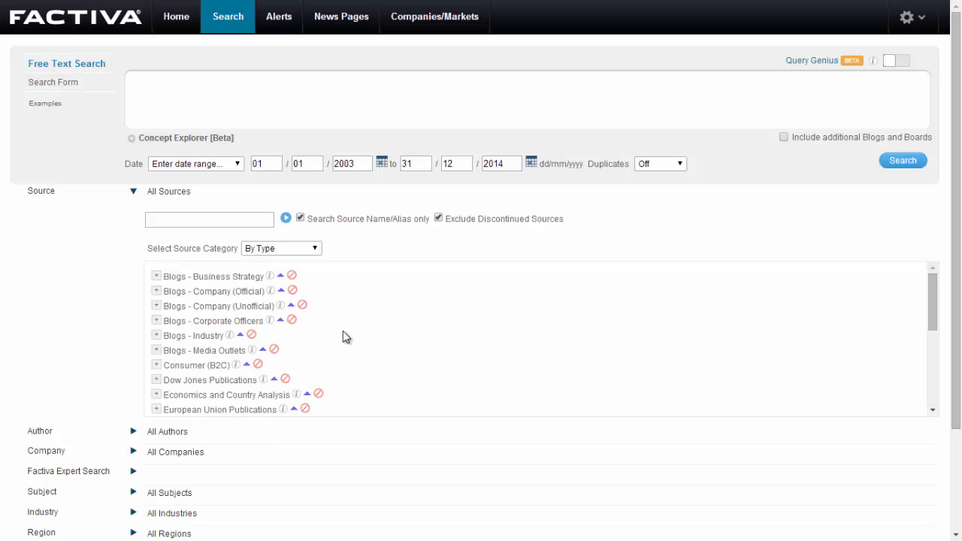
{"action": "left_click_drag", "start_coordinate": [932, 314], "coordinate": [947, 363]}
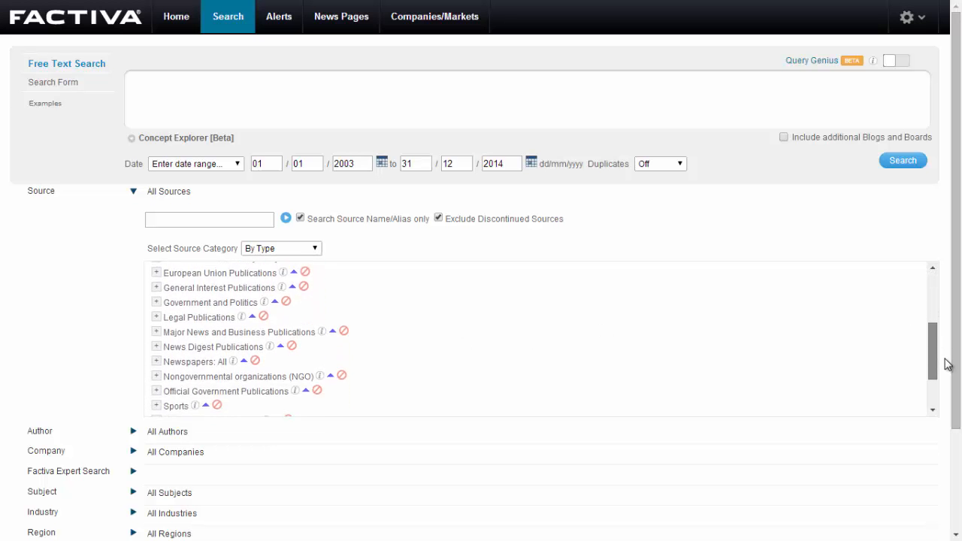
{"action": "left_click", "coordinate": [157, 356]}
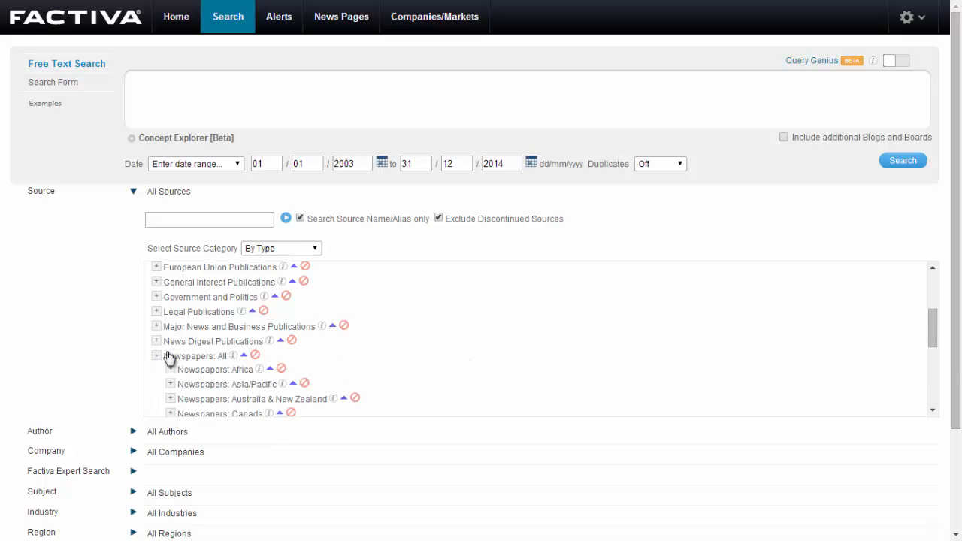
{"action": "left_click_drag", "start_coordinate": [932, 327], "coordinate": [932, 349]}
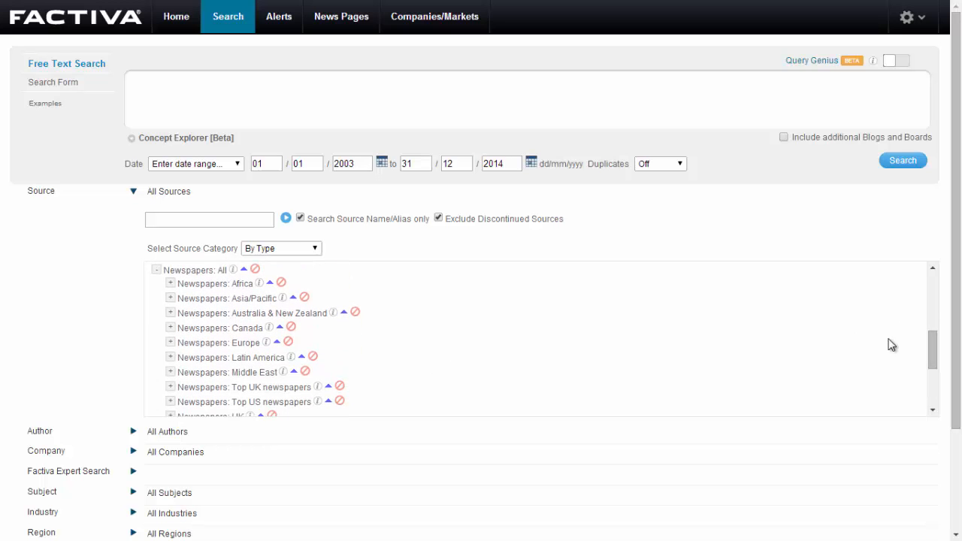
{"action": "left_click", "coordinate": [235, 328]}
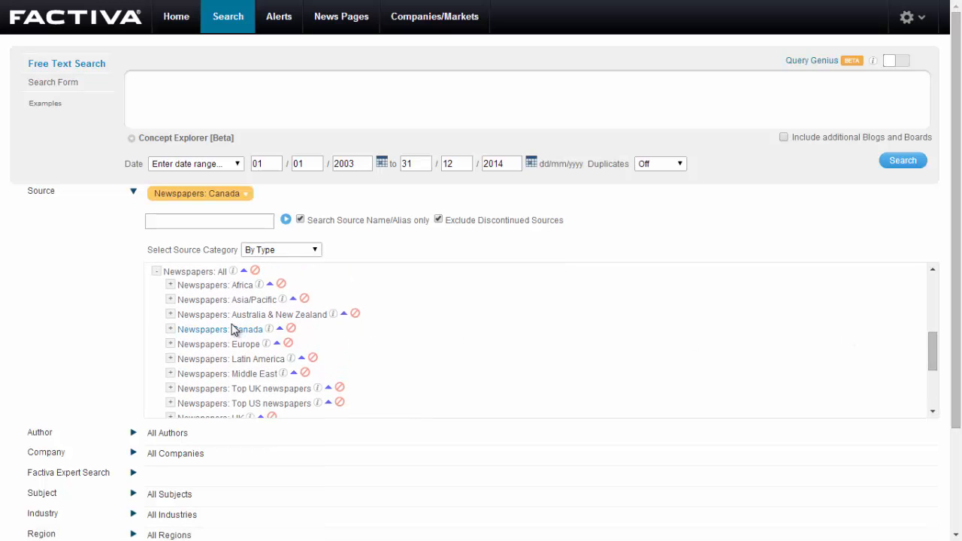
Expand the additional search options and set free-text terms to be searched in Full Article
{"action": "left_click_drag", "start_coordinate": [948, 334], "coordinate": [952, 427]}
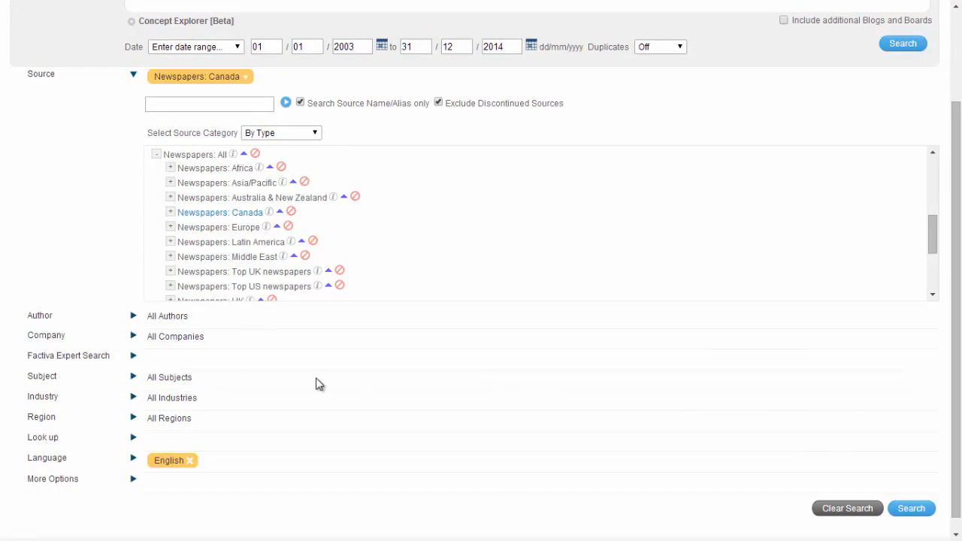
{"action": "left_click", "coordinate": [136, 482]}
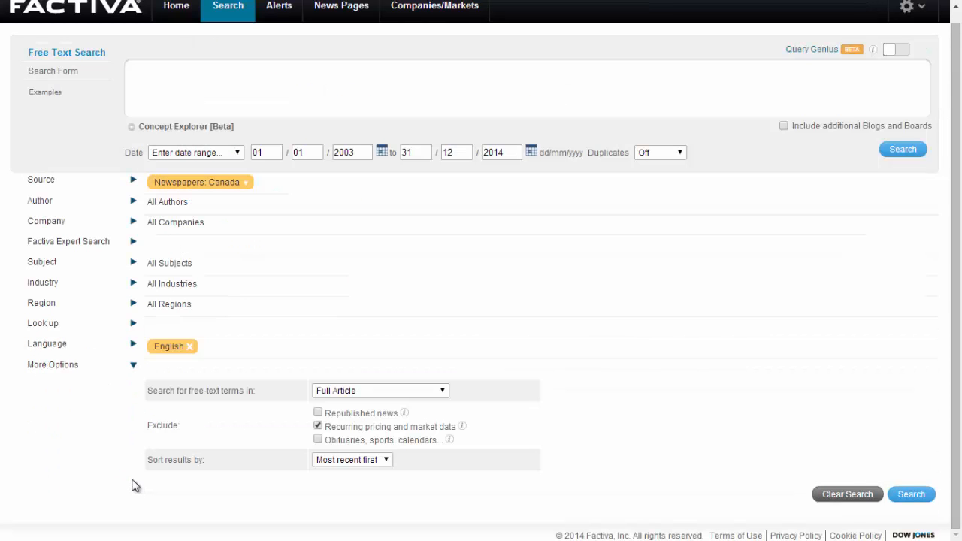
{"action": "left_click", "coordinate": [441, 393]}
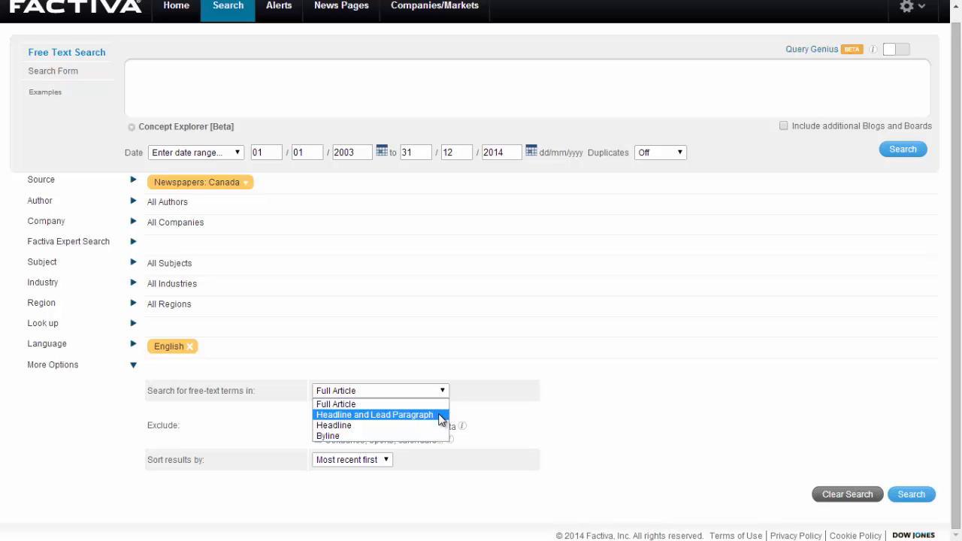
{"action": "left_click", "coordinate": [428, 406]}
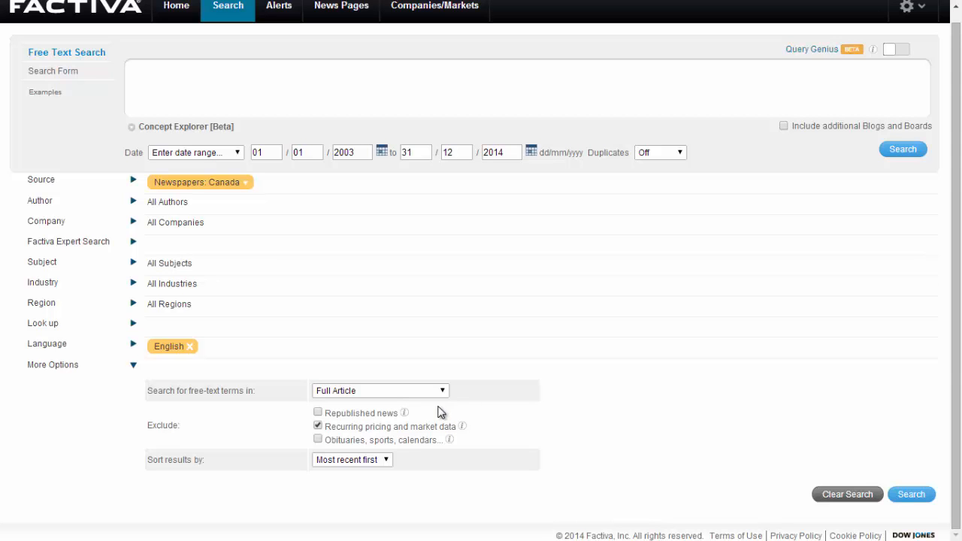
Enter the free-text query "ontario AND court AND halpern" and run the search
{"action": "left_click_drag", "start_coordinate": [958, 391], "coordinate": [955, 345]}
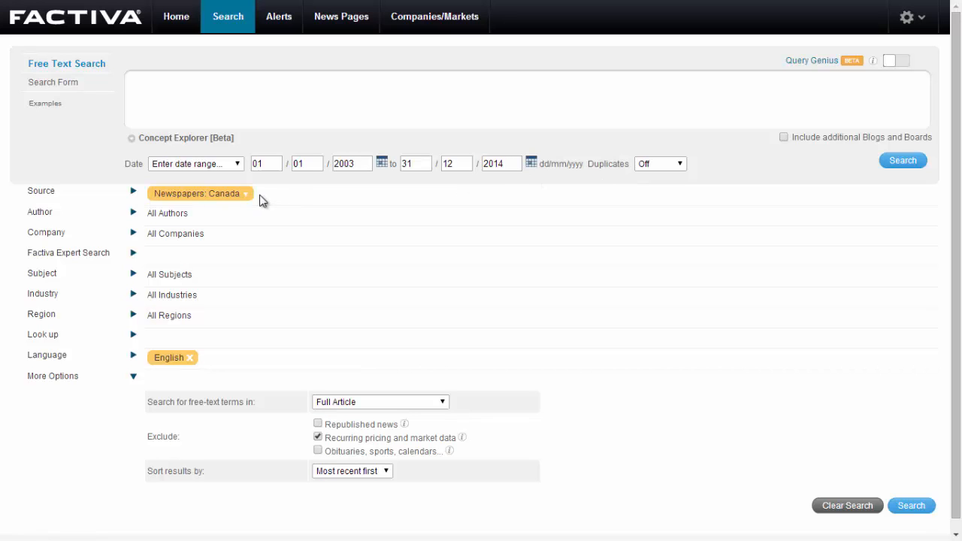
{"action": "left_click", "coordinate": [298, 104]}
{"action": "type", "text": "ontario AND court AND halpern"}
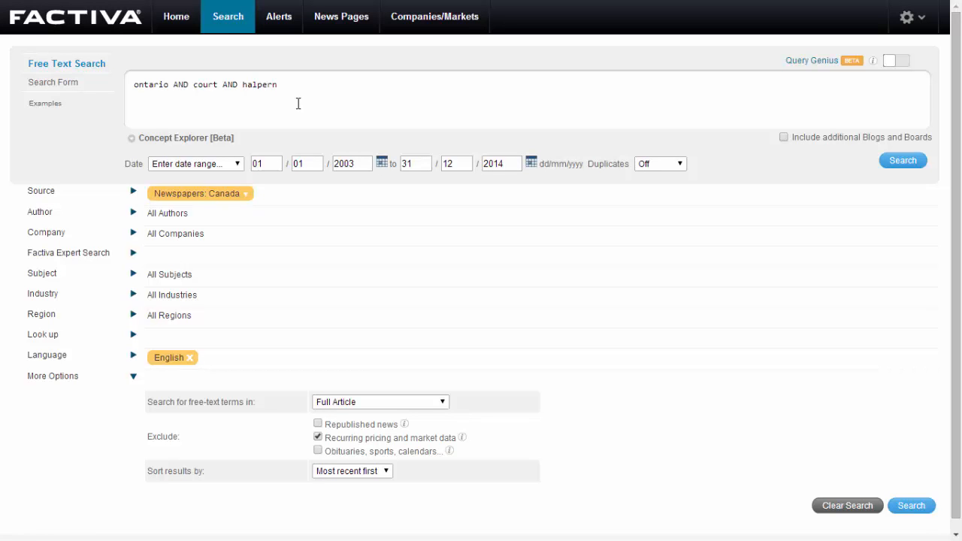
{"action": "left_click", "coordinate": [911, 167]}
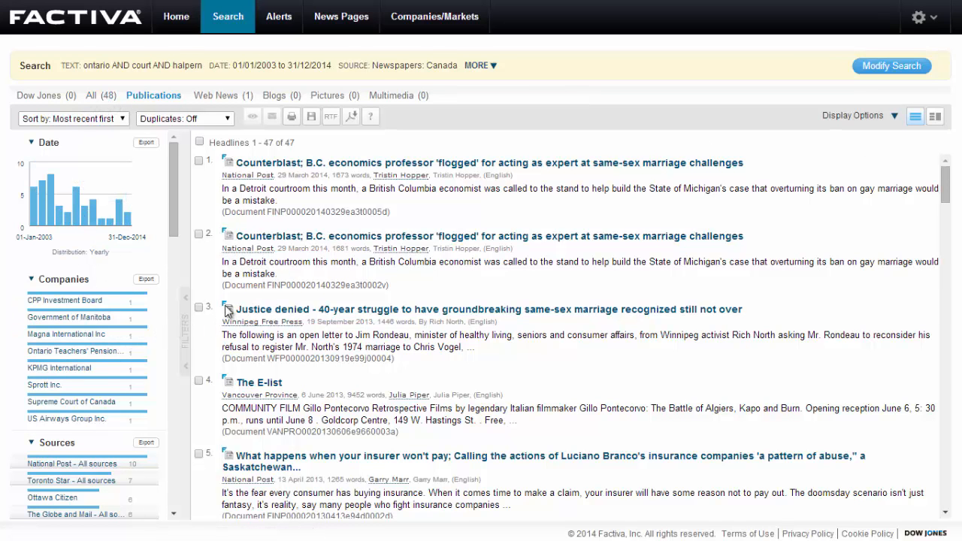
Switch the results to the split view with a side pane and sort the headlines by relevance
{"action": "mouse_move", "coordinate": [174, 229]}
{"action": "left_mouse_down"}
{"action": "mouse_move", "coordinate": [174, 267]}
{"action": "mouse_move", "coordinate": [174, 213]}
{"action": "left_mouse_up"}
{"action": "mouse_move", "coordinate": [36, 218]}
{"action": "left_click", "coordinate": [936, 119]}
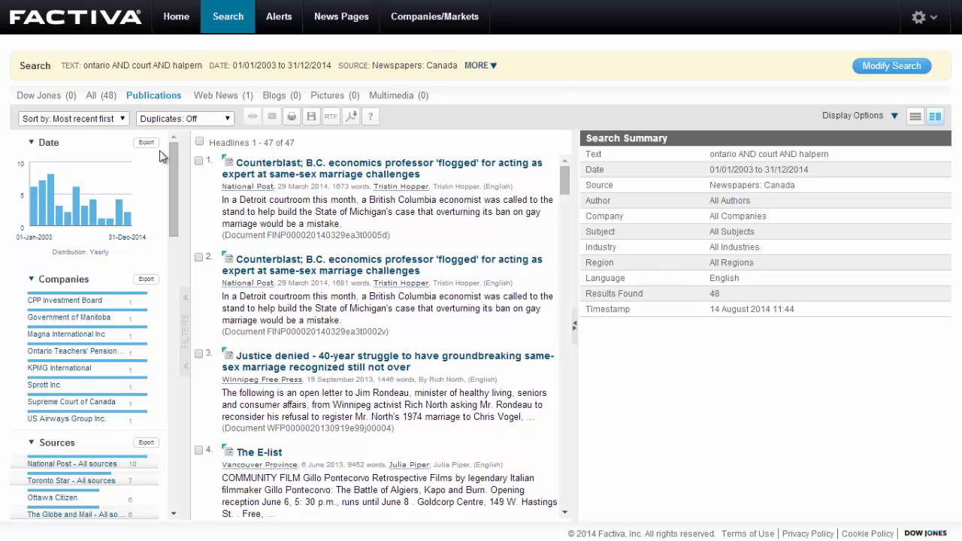
{"action": "left_click", "coordinate": [119, 120]}
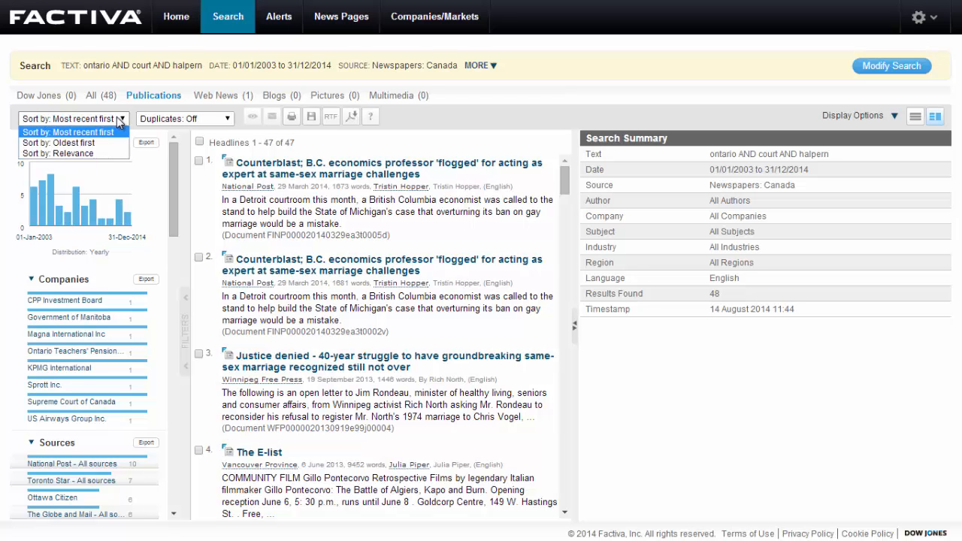
{"action": "left_click", "coordinate": [113, 154]}
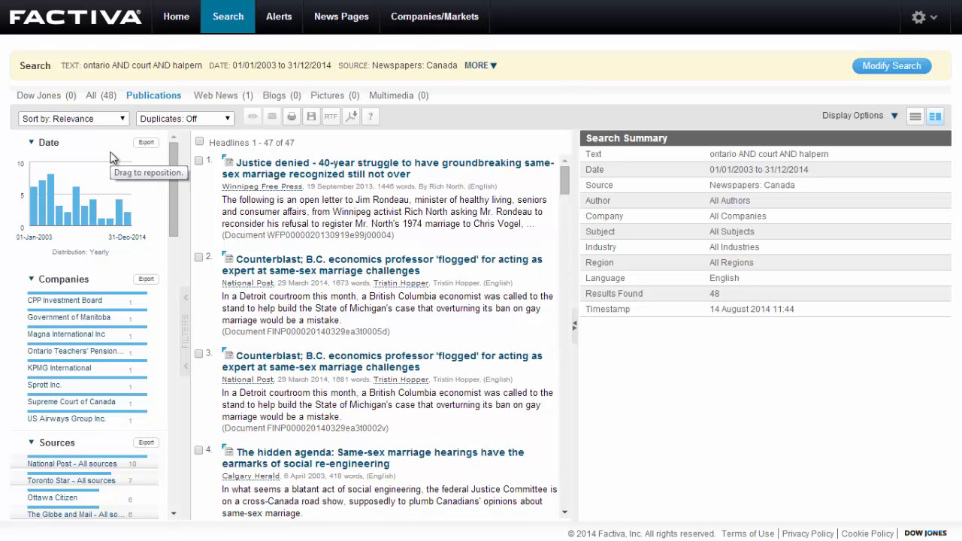
Preview the first four articles of the results list in the side pane, one after another
{"action": "left_click", "coordinate": [294, 170]}
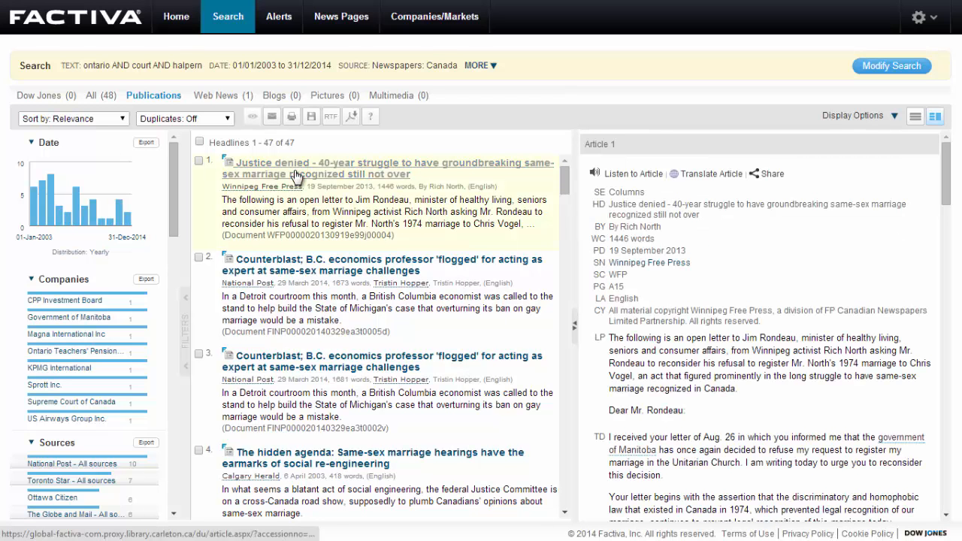
{"action": "left_click", "coordinate": [307, 265]}
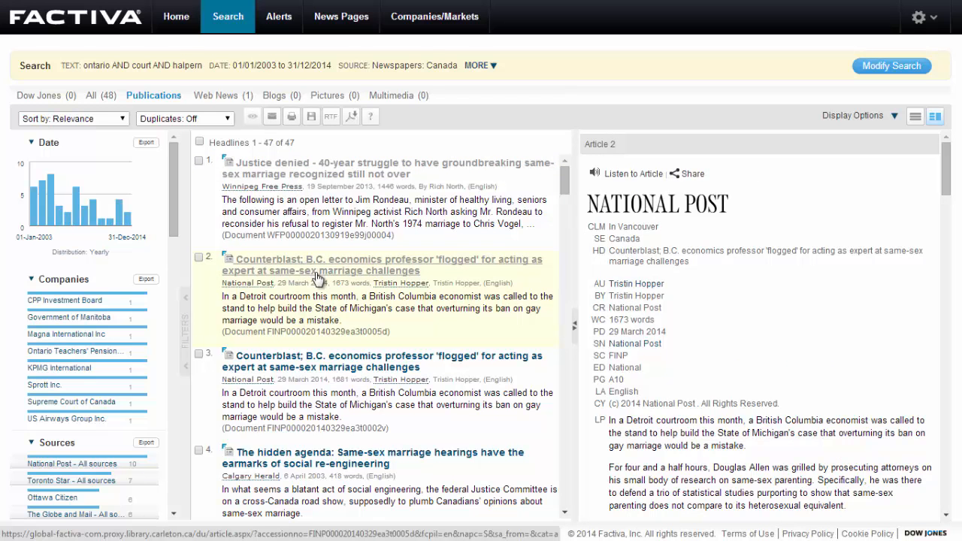
{"action": "left_click", "coordinate": [315, 361]}
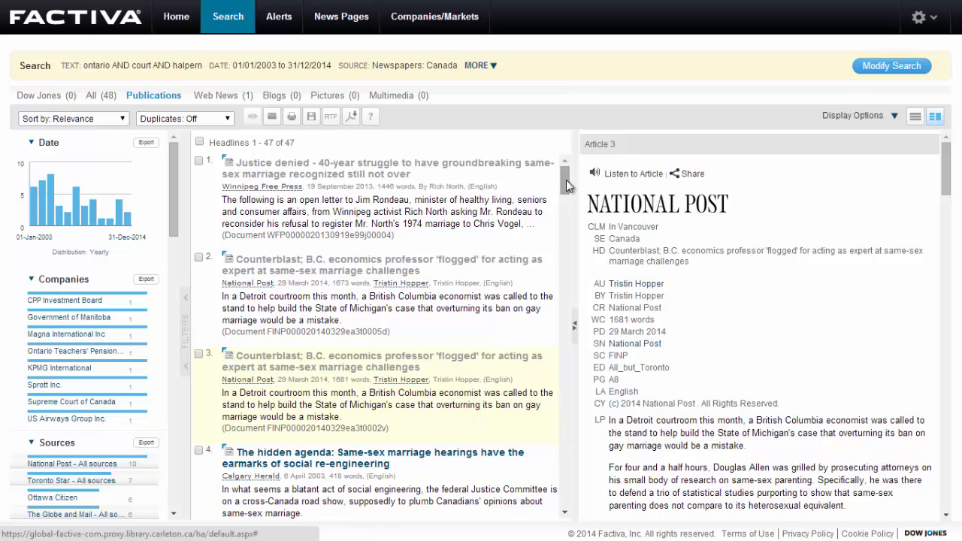
{"action": "scroll", "coordinate": [566, 179], "scroll_direction": "down", "scroll_amount": 3}
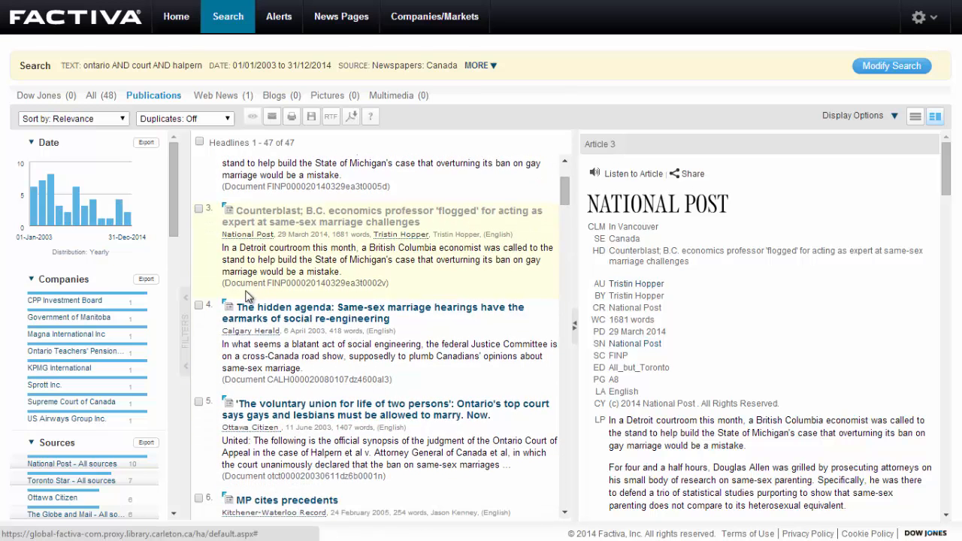
{"action": "left_click", "coordinate": [253, 312]}
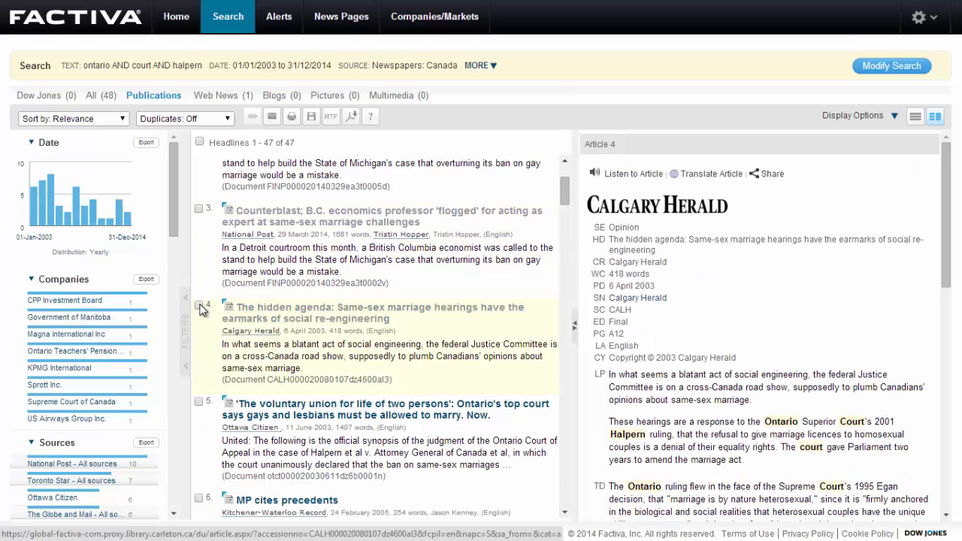
Mark "The hidden agenda", "The voluntary union for life of two persons" and "Court the bullies" articles, and open the PDF format options
{"action": "left_click", "coordinate": [199, 305]}
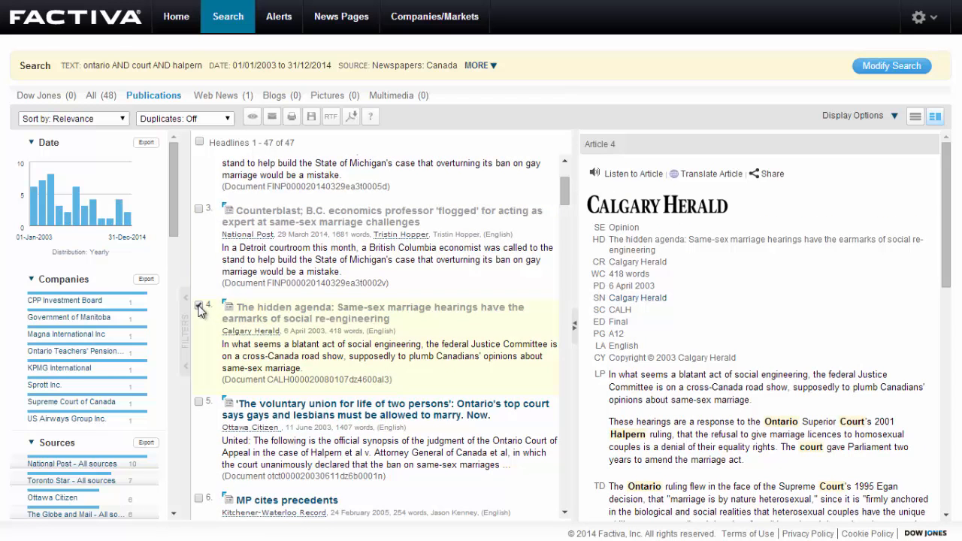
{"action": "left_click", "coordinate": [199, 403]}
{"action": "scroll", "coordinate": [567, 207], "scroll_direction": "down", "scroll_amount": 2}
{"action": "left_click_drag", "start_coordinate": [568, 207], "coordinate": [567, 224]}
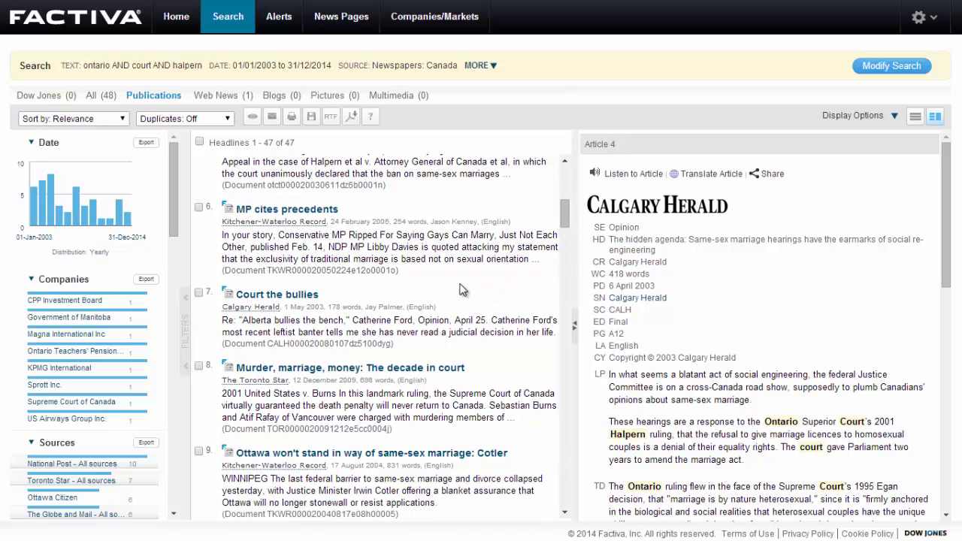
{"action": "left_click", "coordinate": [200, 296]}
{"action": "left_click", "coordinate": [347, 122]}
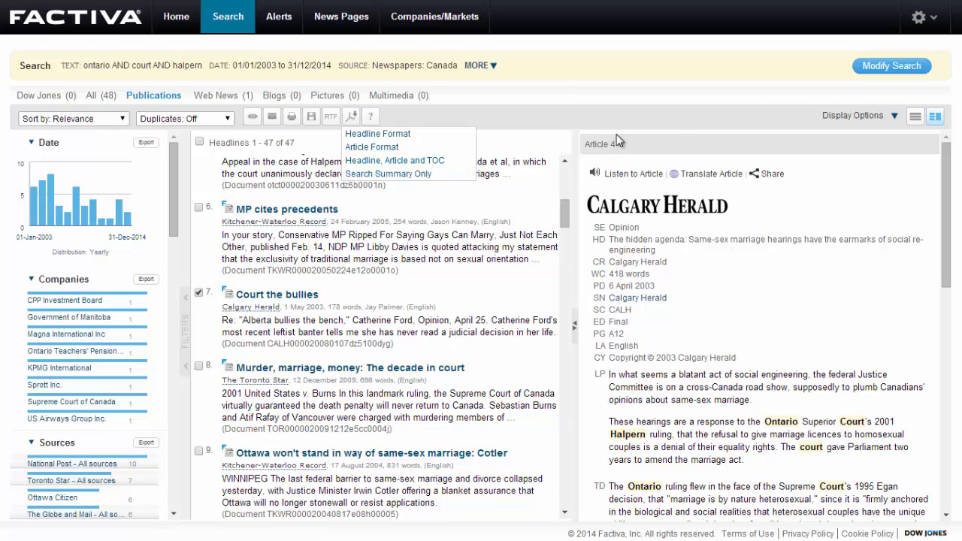
Reopen the search for modification, browse the sources by type and expand the Newspapers: All group
{"action": "left_click", "coordinate": [891, 66]}
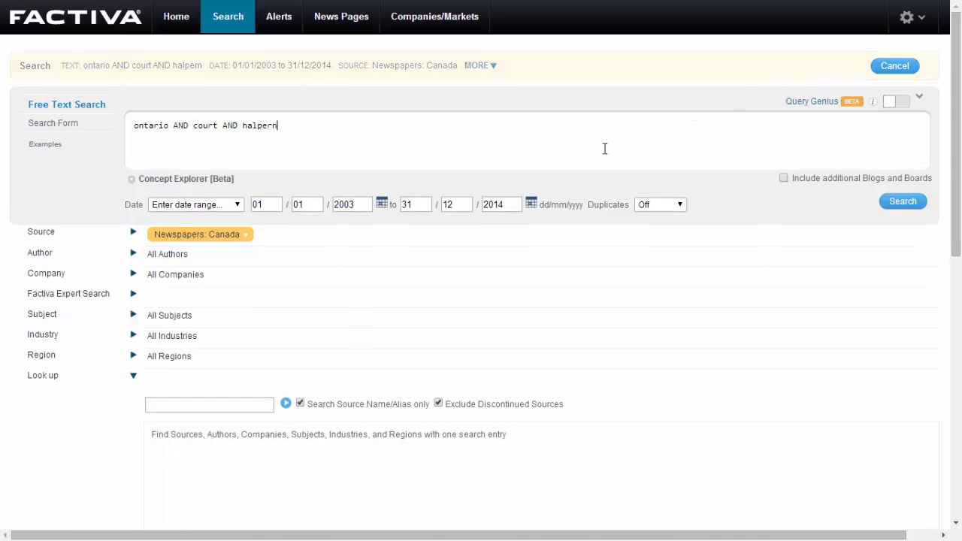
{"action": "left_click", "coordinate": [133, 234]}
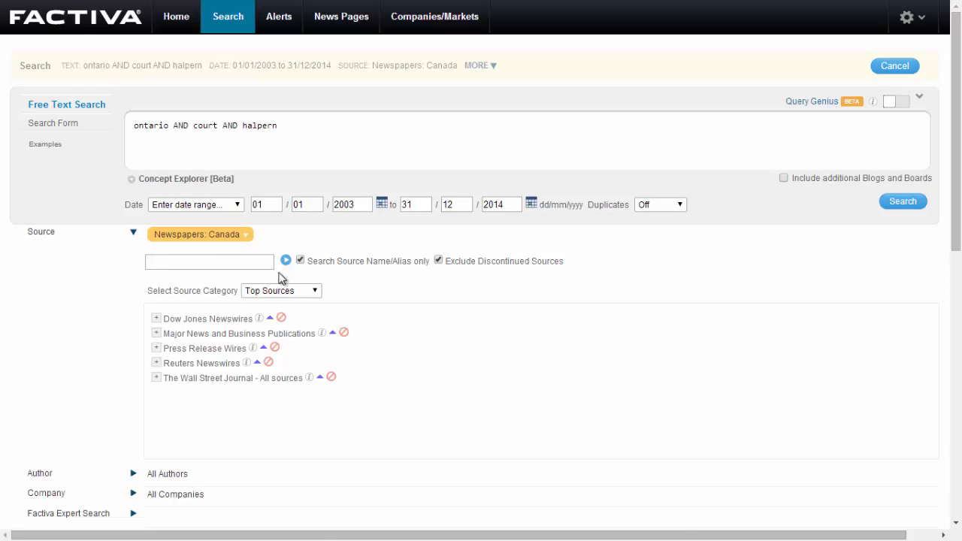
{"action": "left_click", "coordinate": [315, 292]}
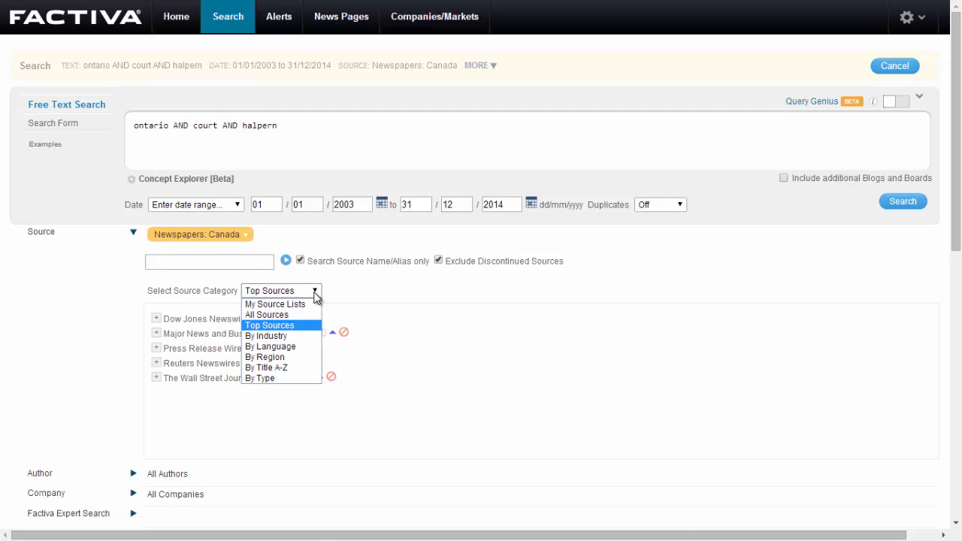
{"action": "left_click", "coordinate": [294, 379]}
{"action": "scroll", "coordinate": [297, 382], "scroll_direction": "down", "scroll_amount": 6}
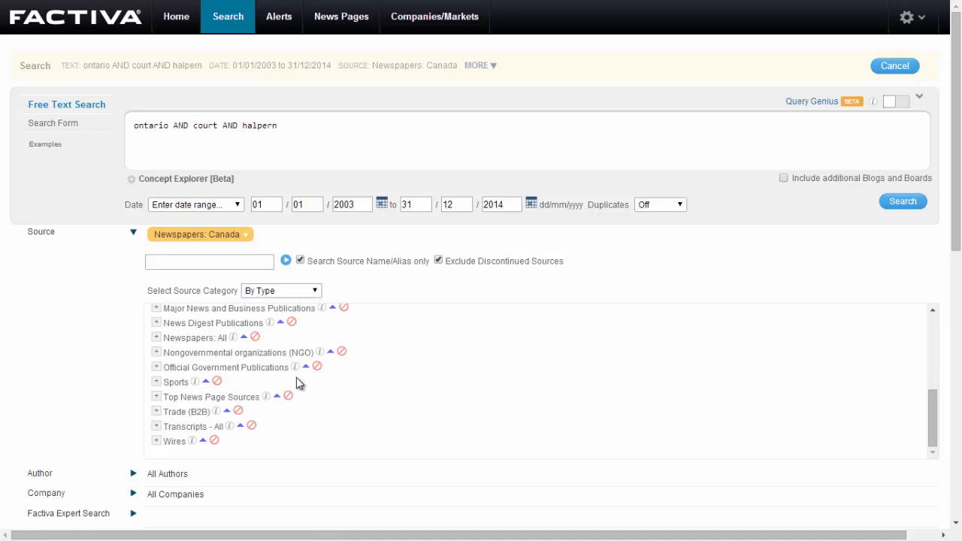
{"action": "left_click", "coordinate": [154, 269]}
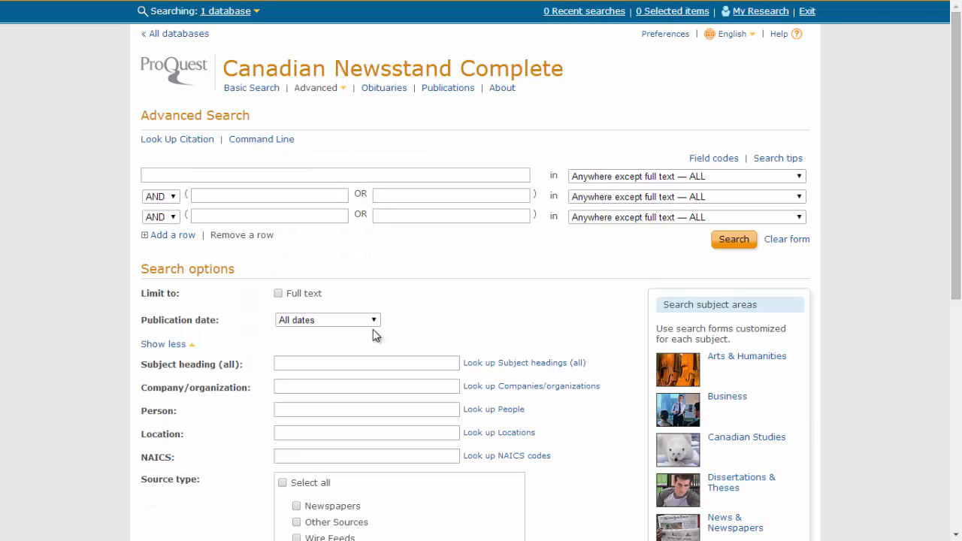
In ProQuest Canadian Newsstand Complete, limit the publication date to a specific range from 2003 to 2014
{"action": "left_click", "coordinate": [368, 321]}
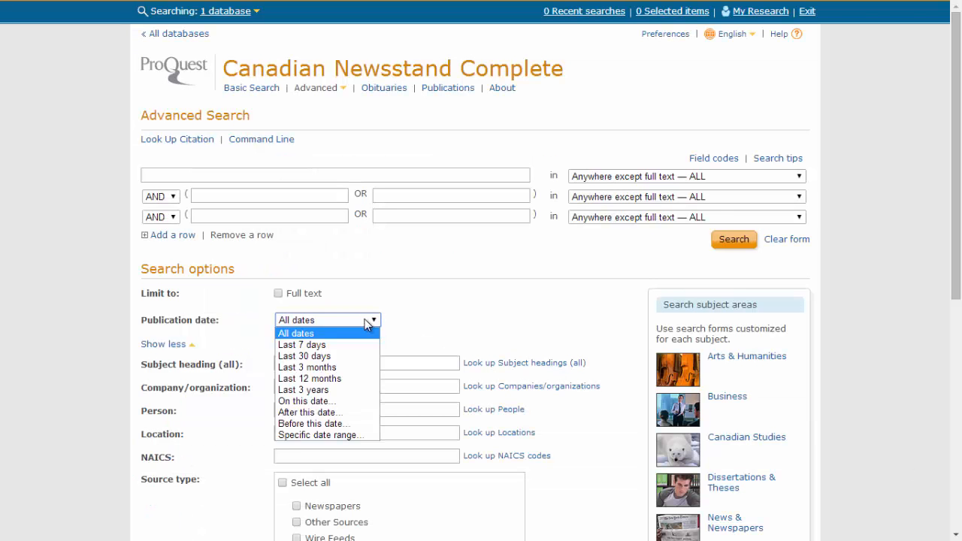
{"action": "left_click", "coordinate": [333, 436]}
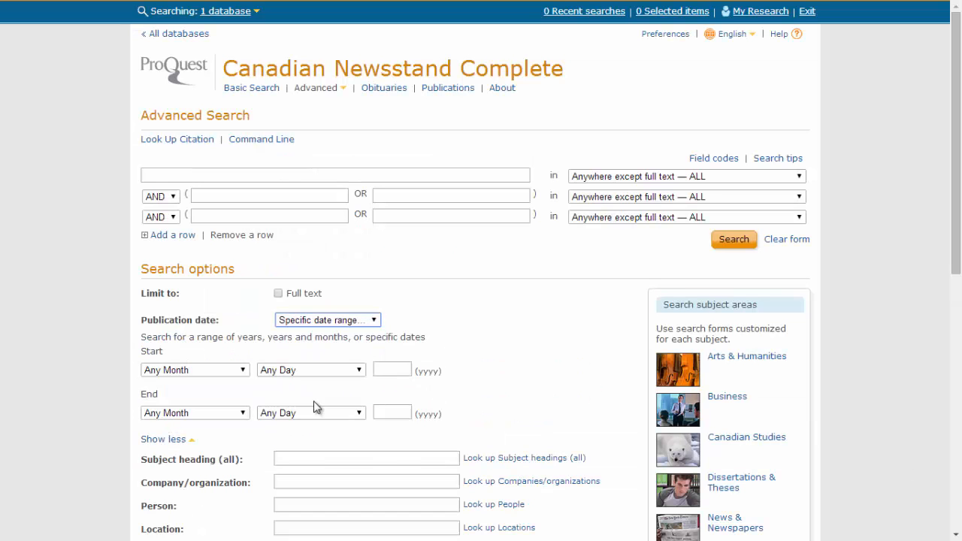
{"action": "left_click", "coordinate": [406, 370]}
{"action": "type", "text": "2003"}
{"action": "left_click", "coordinate": [391, 415]}
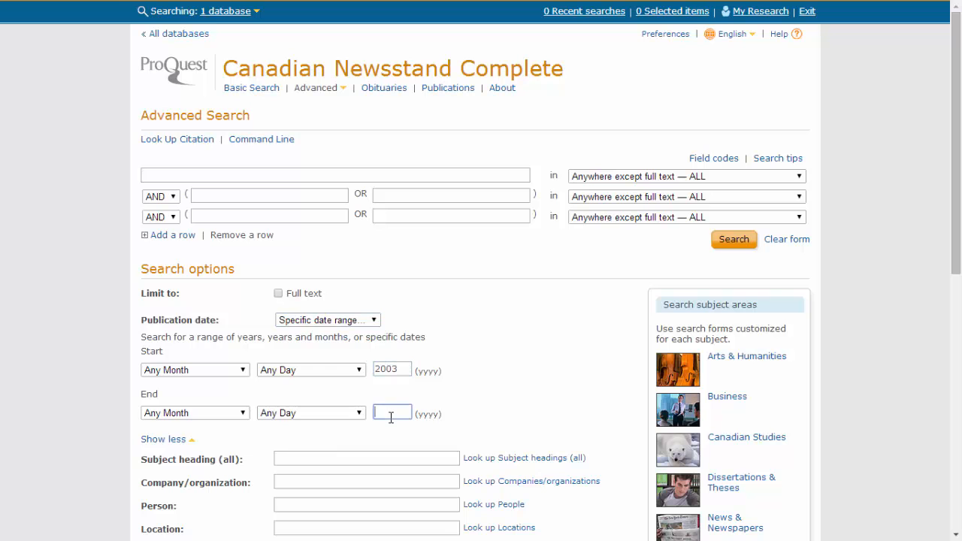
{"action": "type", "text": "2014"}
Search for "ontario AND court AND halpern" in Anywhere and look through the results
{"action": "left_click", "coordinate": [618, 178]}
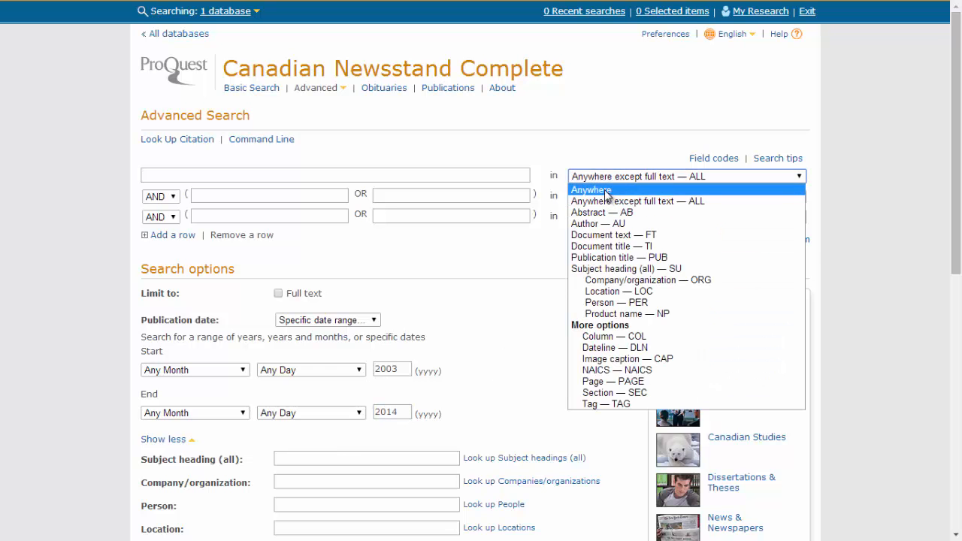
{"action": "left_click", "coordinate": [605, 190]}
{"action": "left_click", "coordinate": [440, 178]}
{"action": "right_click", "coordinate": [439, 177]}
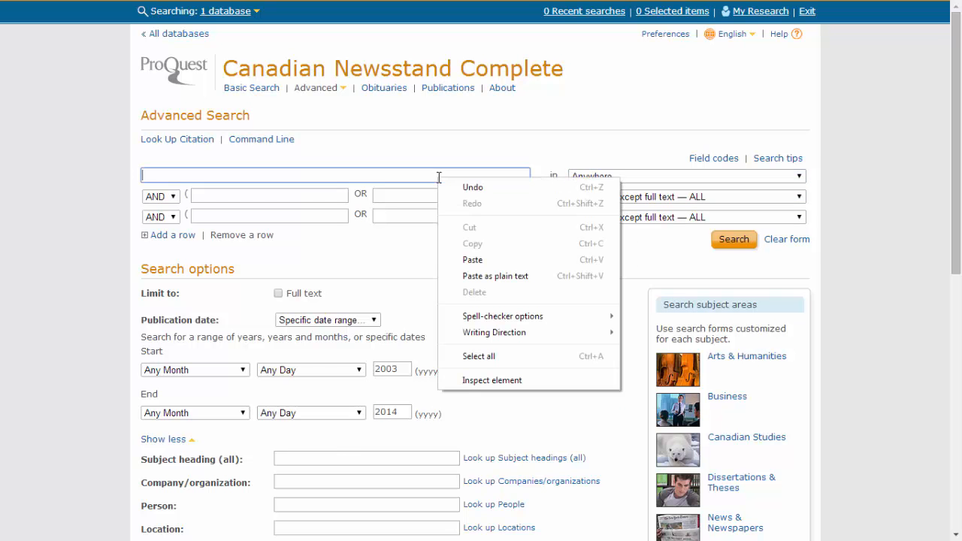
{"action": "left_click", "coordinate": [478, 260]}
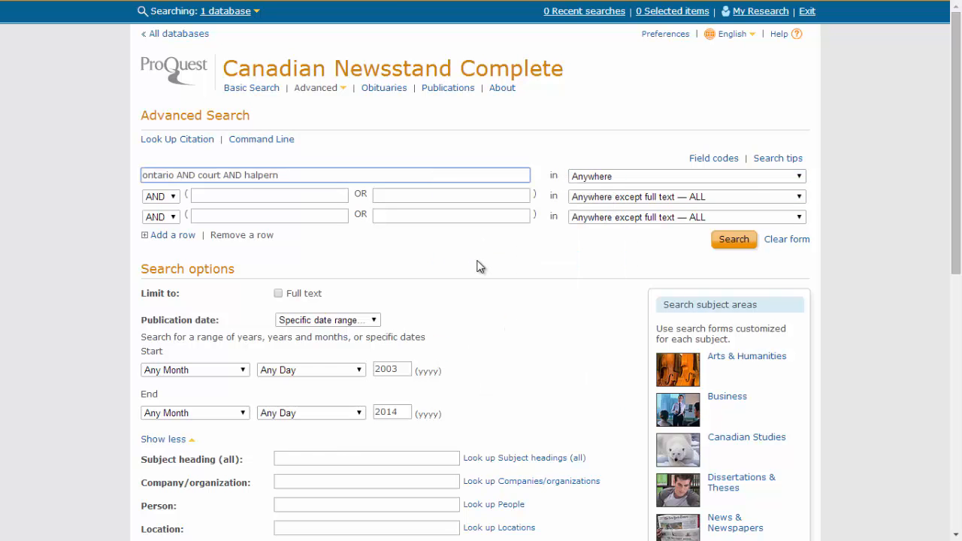
{"action": "left_click", "coordinate": [727, 244]}
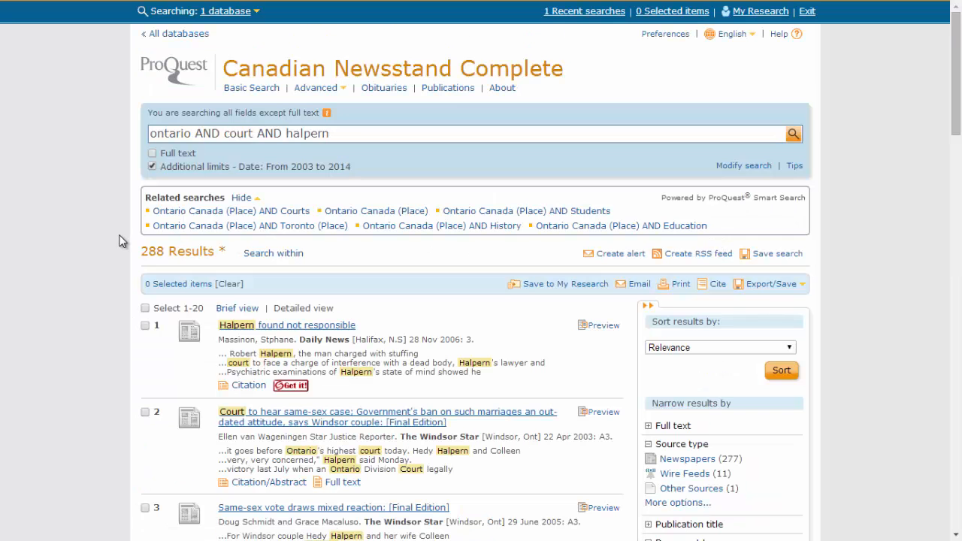
{"action": "scroll", "coordinate": [117, 242], "scroll_direction": "down", "scroll_amount": 3}
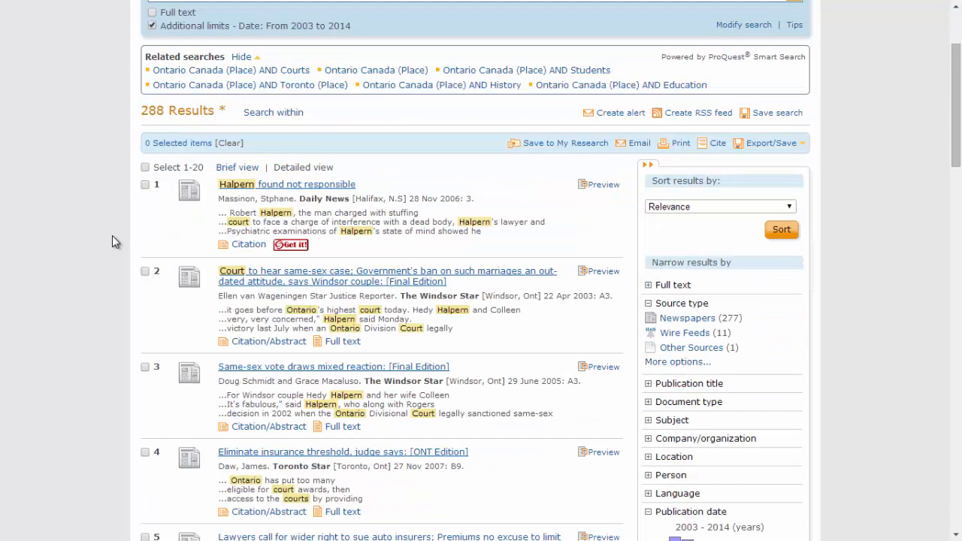
{"action": "scroll", "coordinate": [111, 233], "scroll_direction": "down", "scroll_amount": 2}
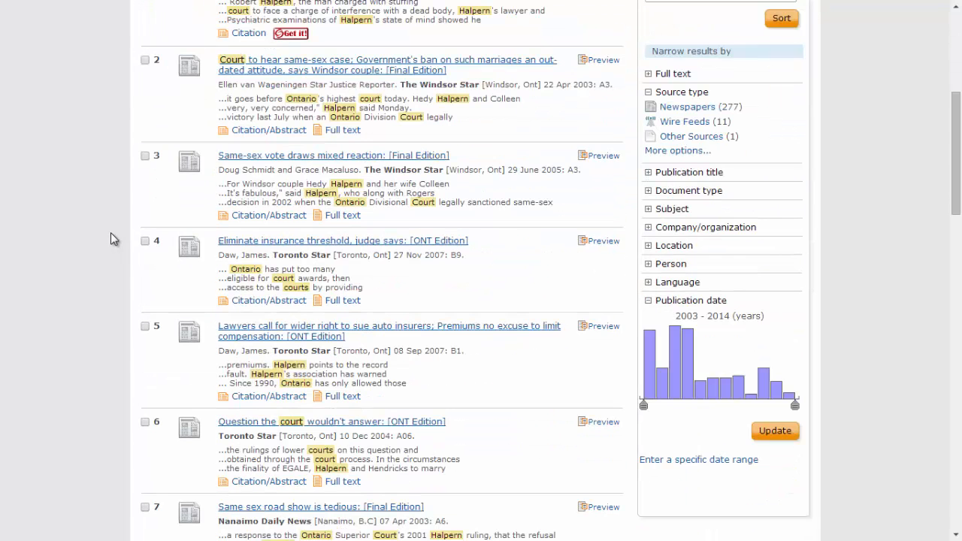